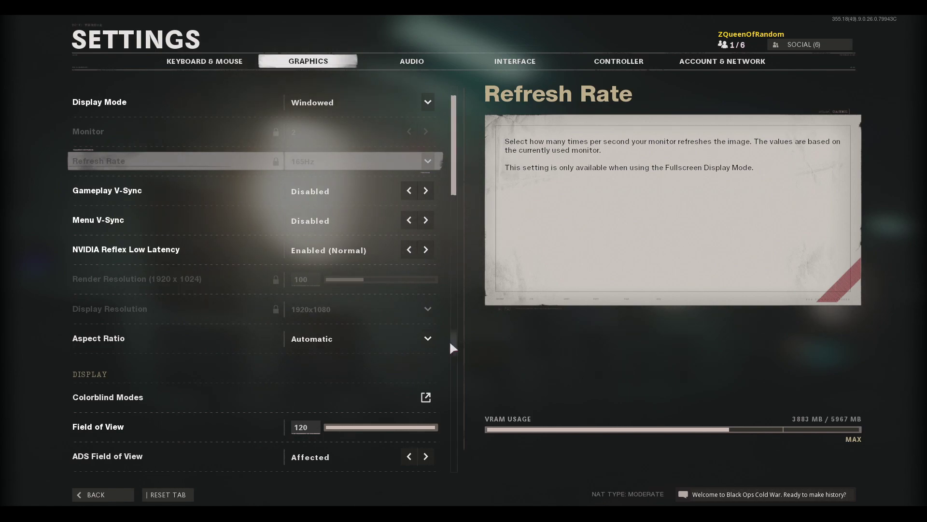
{"action": "scroll", "coordinate": [446, 347], "scroll_direction": "down", "scroll_amount": 3}
{"action": "scroll", "coordinate": [445, 347], "scroll_direction": "down", "scroll_amount": 1}
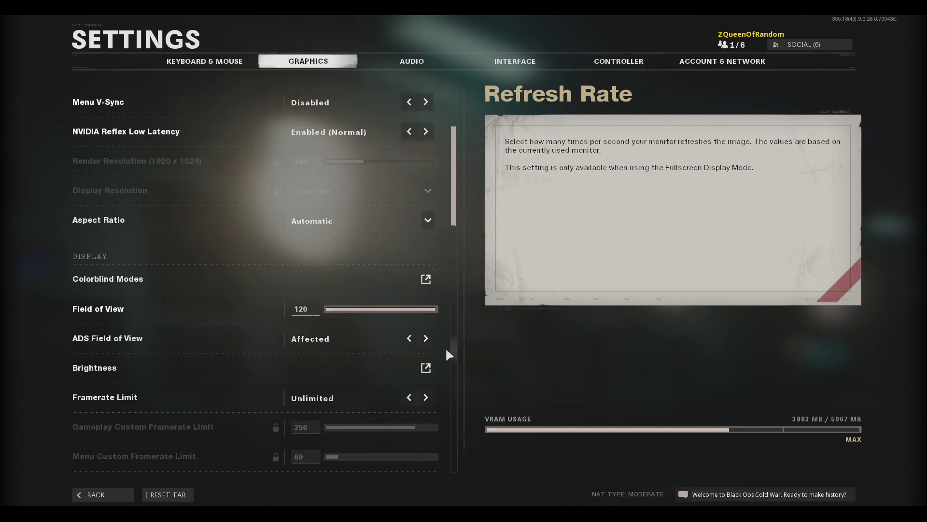
{"action": "left_click", "coordinate": [411, 61]}
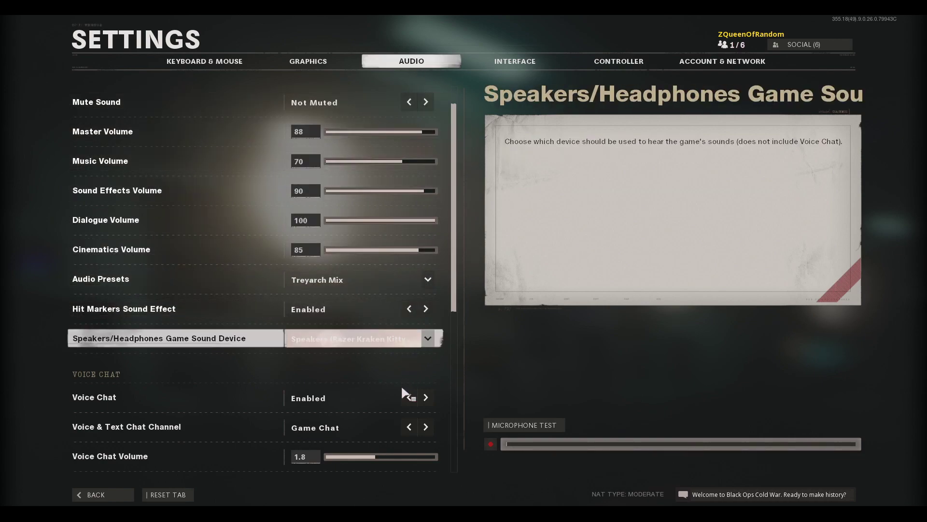
{"action": "scroll", "coordinate": [394, 353], "scroll_direction": "down", "scroll_amount": 4}
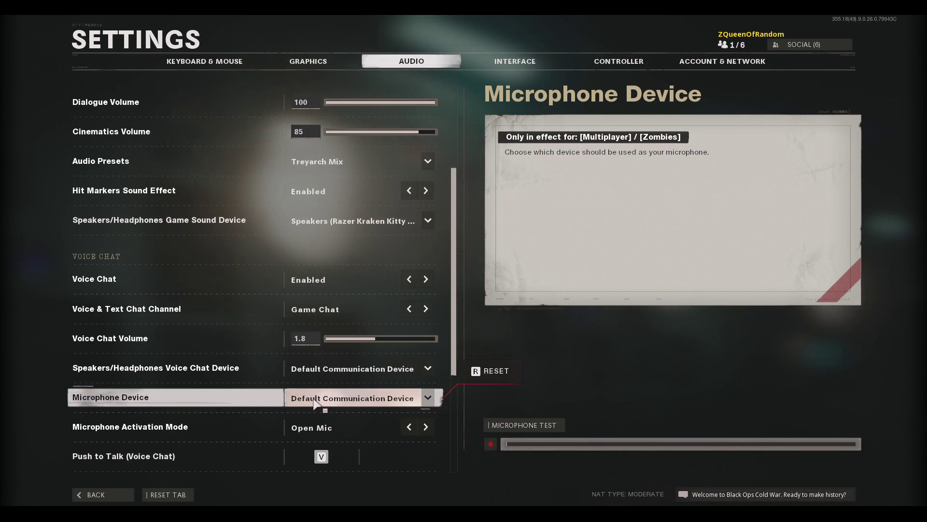
{"action": "left_click", "coordinate": [355, 402]}
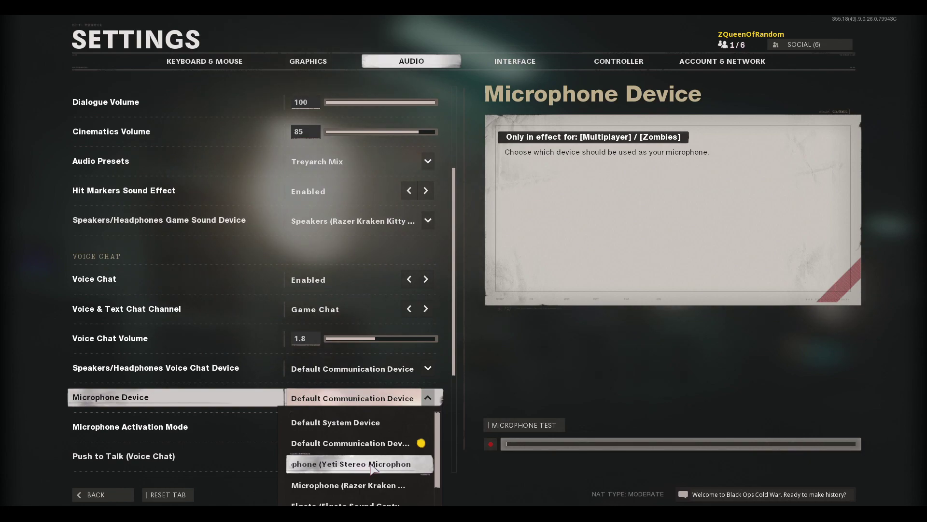
{"action": "left_click", "coordinate": [457, 360]}
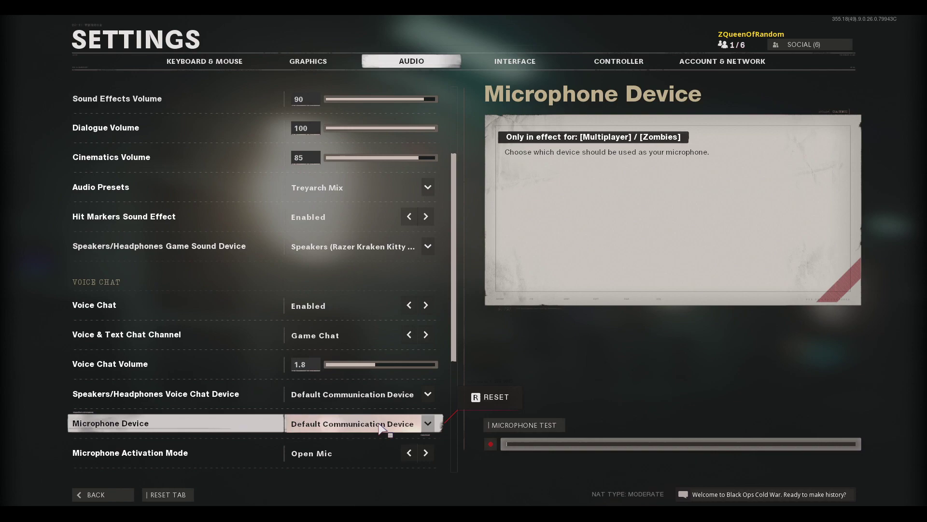
{"action": "left_click", "coordinate": [382, 427]}
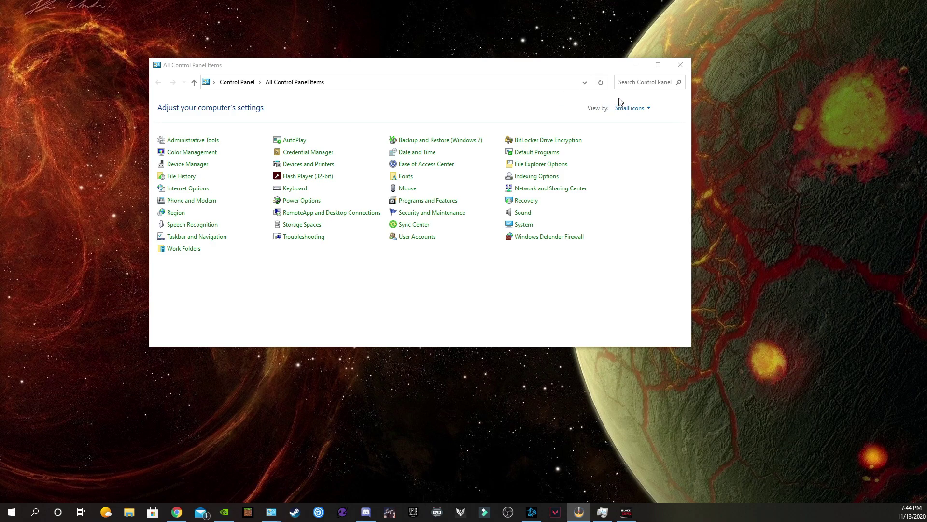
Maximize the All Control Panel Items window and open Sound to list playback devices.
{"action": "left_click", "coordinate": [658, 64]}
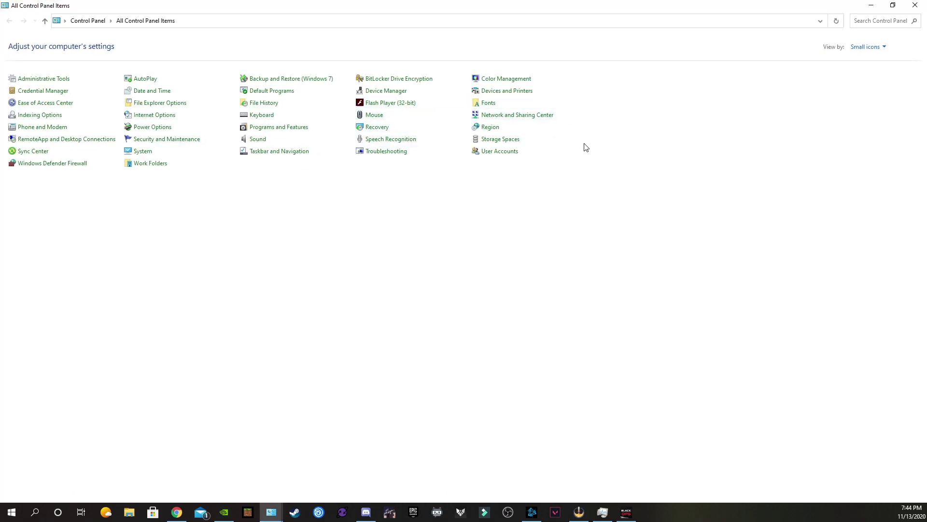
{"action": "left_click", "coordinate": [258, 140]}
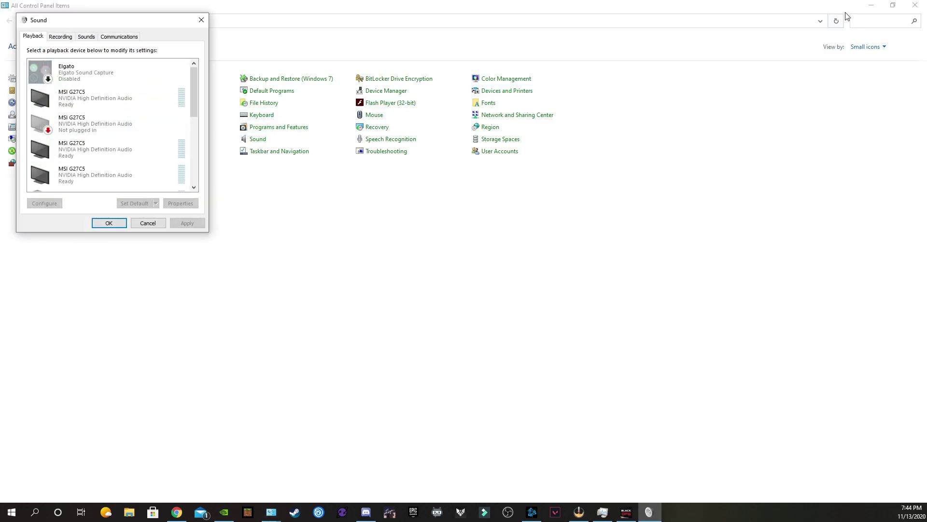
Minimize Control Panel, centre the Sound dialog, and select the Yeti Stereo Microphone entry.
{"action": "left_click", "coordinate": [871, 7]}
{"action": "left_click_drag", "start_coordinate": [107, 22], "coordinate": [408, 115]}
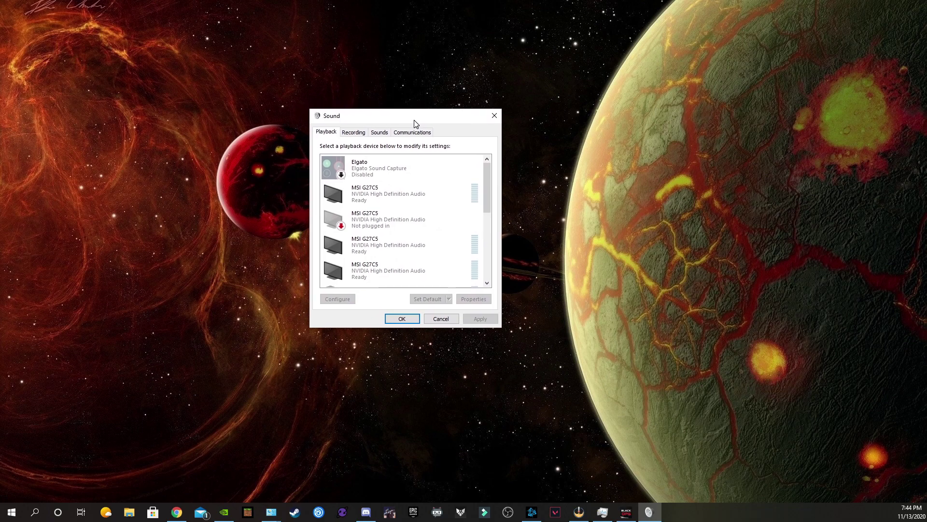
{"action": "left_click_drag", "start_coordinate": [407, 115], "coordinate": [405, 102]}
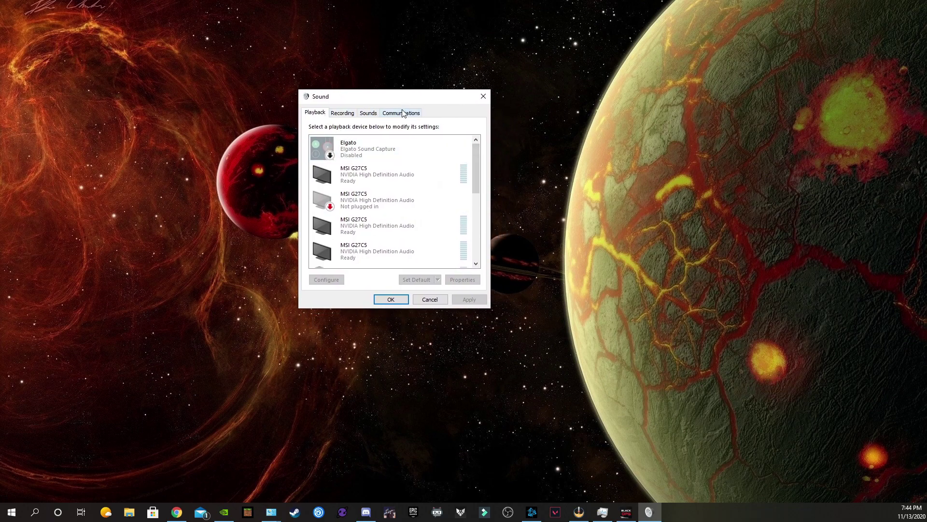
{"action": "mouse_move", "coordinate": [476, 159]}
{"action": "left_mouse_down"}
{"action": "mouse_move", "coordinate": [472, 146]}
{"action": "mouse_move", "coordinate": [475, 239]}
{"action": "left_mouse_up"}
{"action": "left_click", "coordinate": [400, 256]}
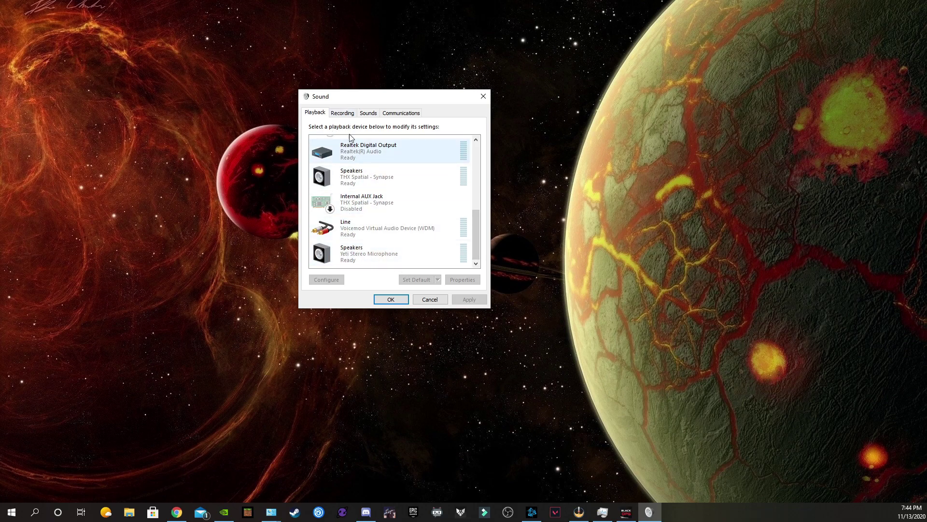
Among recording devices, set Voicemod Microphone as the default device.
{"action": "left_click", "coordinate": [342, 113]}
{"action": "scroll", "coordinate": [398, 196], "scroll_direction": "down", "scroll_amount": 3}
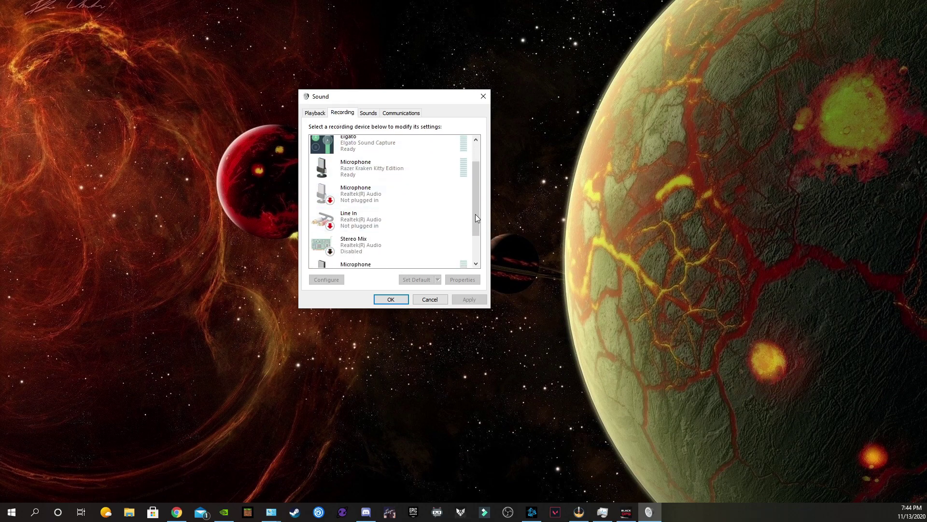
{"action": "left_click_drag", "start_coordinate": [476, 217], "coordinate": [476, 250]}
{"action": "left_click", "coordinate": [357, 255]}
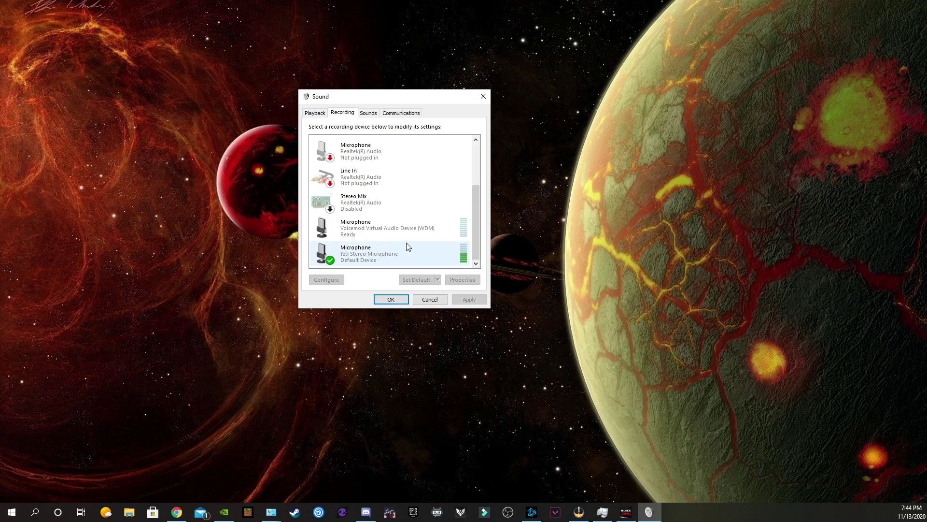
{"action": "left_click", "coordinate": [365, 234]}
{"action": "left_click", "coordinate": [368, 227]}
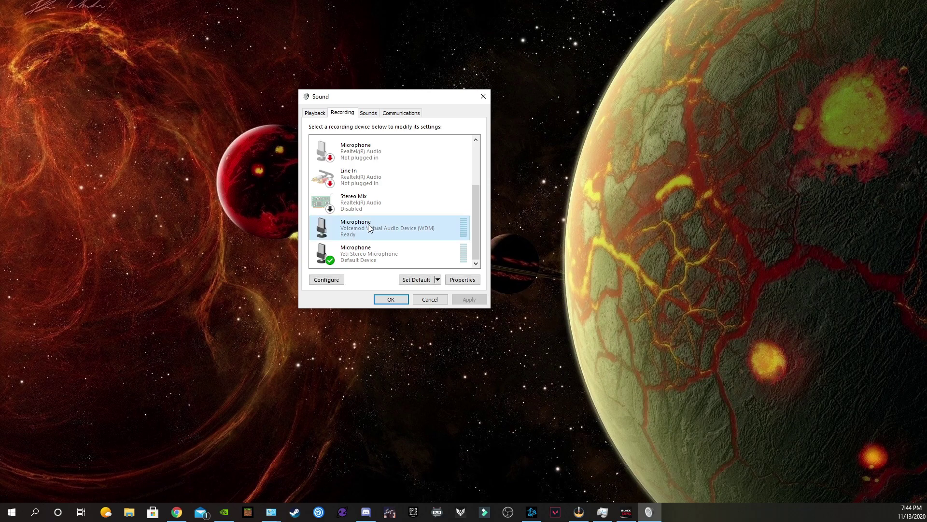
{"action": "right_click", "coordinate": [361, 231]}
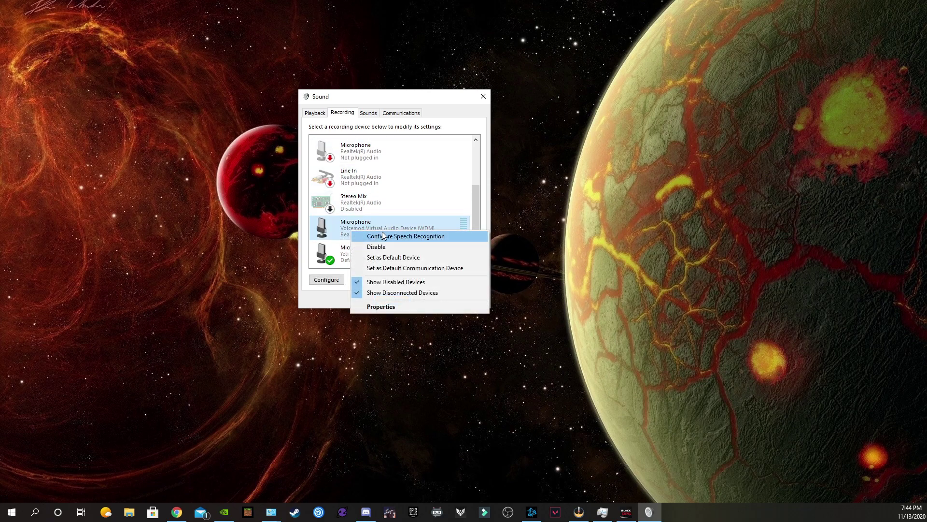
{"action": "left_click", "coordinate": [471, 252]}
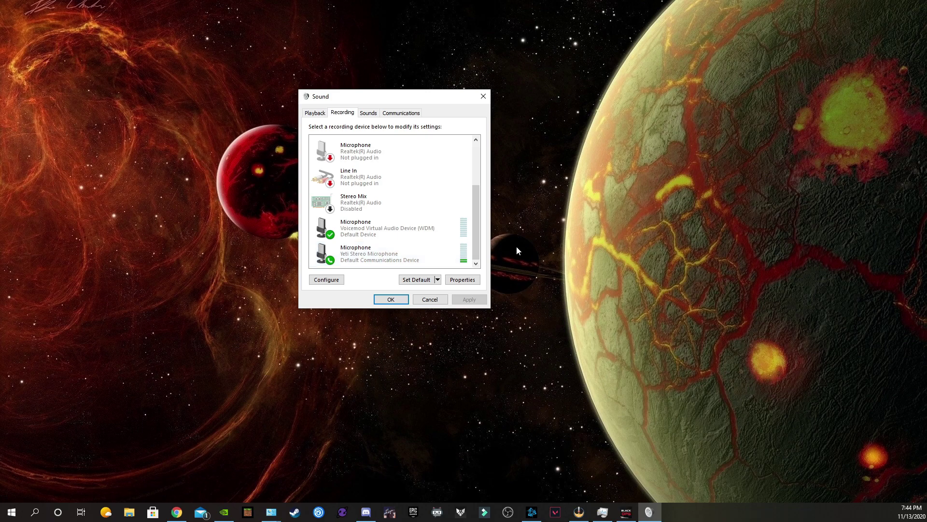
Restore Yeti Stereo Microphone as the default recording device, then return to playback devices.
{"action": "left_click", "coordinate": [365, 254]}
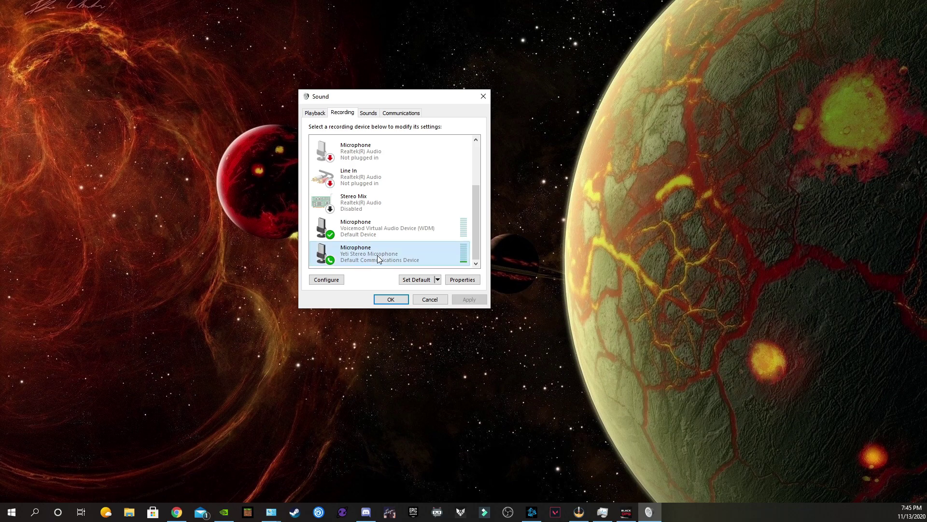
{"action": "right_click", "coordinate": [378, 255]}
{"action": "left_click", "coordinate": [434, 280]}
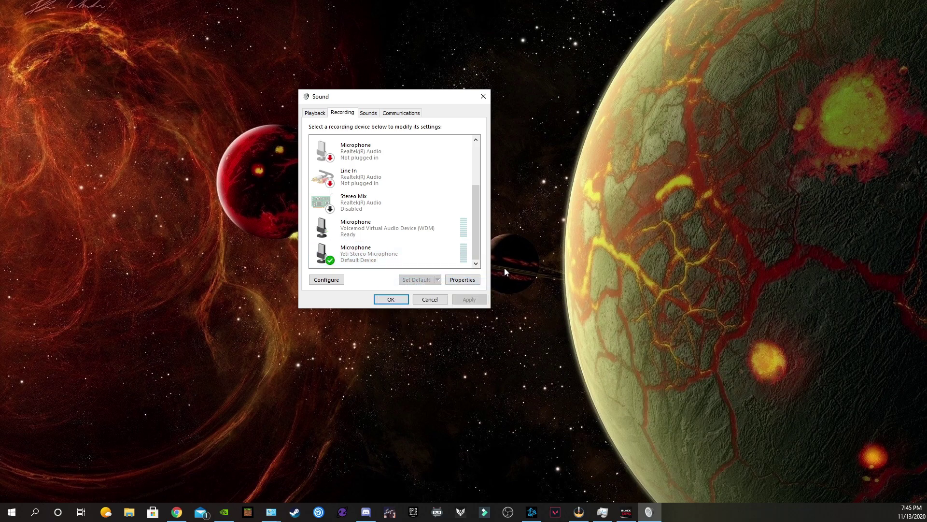
{"action": "right_click", "coordinate": [378, 253]}
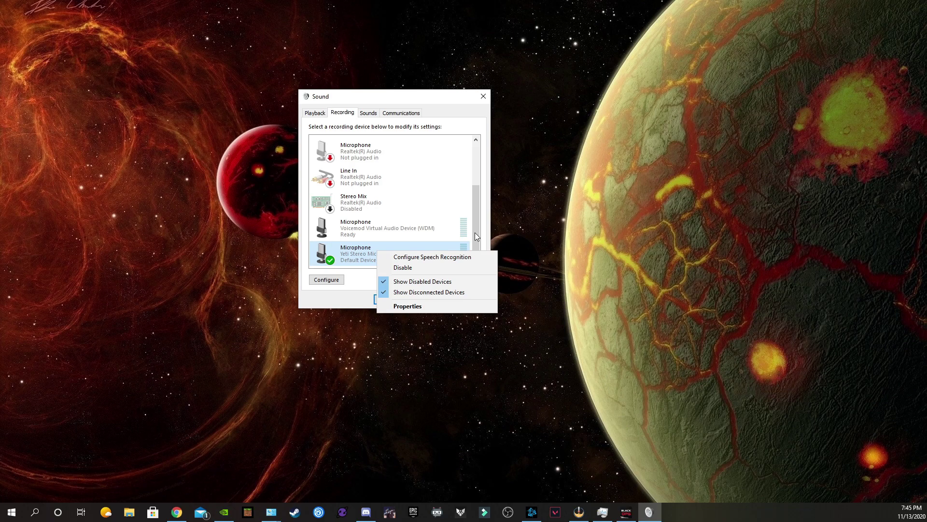
{"action": "left_click", "coordinate": [484, 212]}
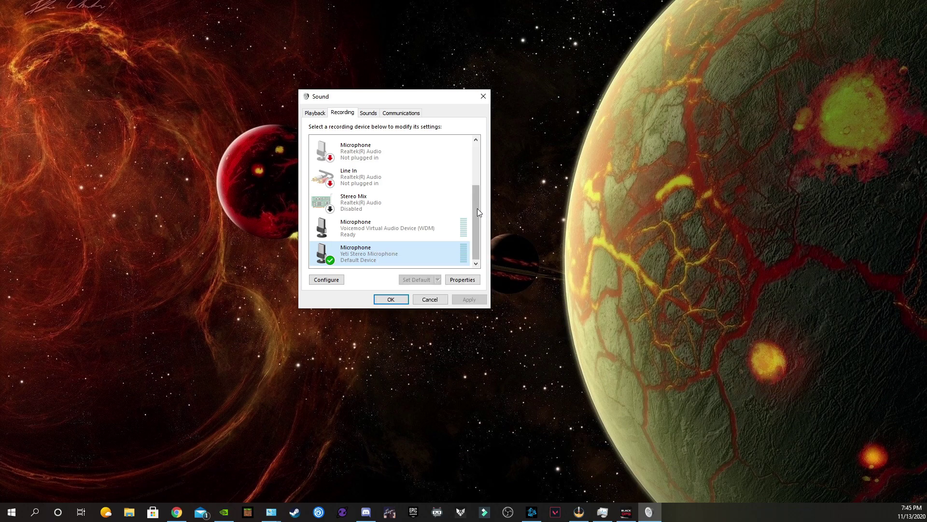
{"action": "left_click", "coordinate": [315, 113]}
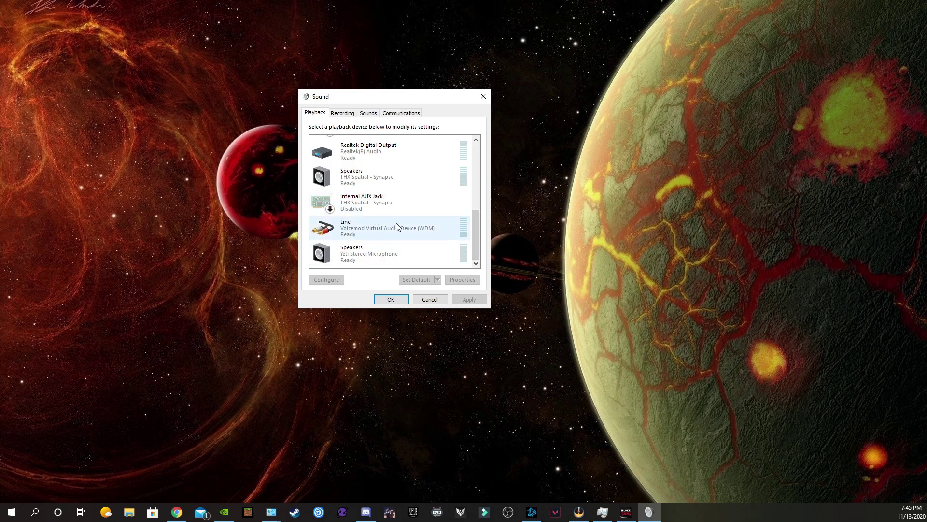
{"action": "scroll", "coordinate": [397, 227], "scroll_direction": "up", "scroll_amount": 3}
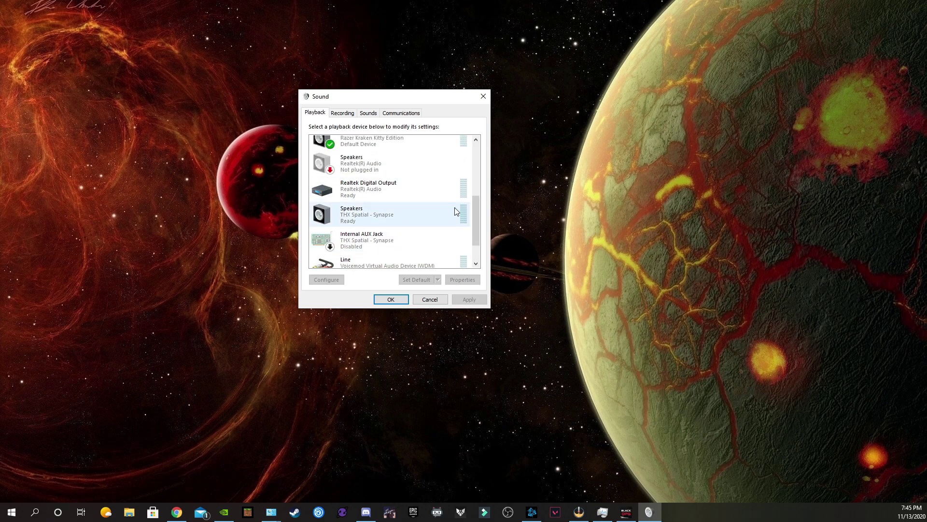
{"action": "scroll", "coordinate": [477, 214], "scroll_direction": "up", "scroll_amount": 5}
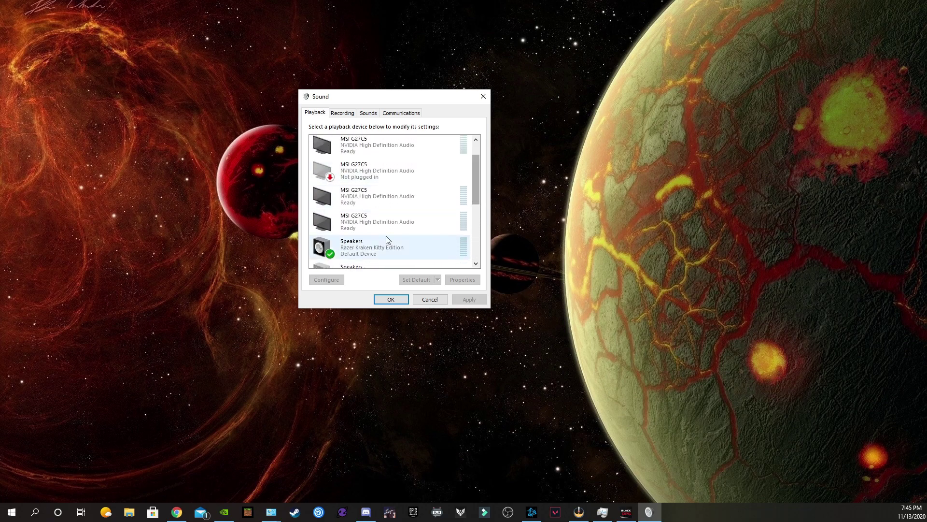
Set an MSI G27C5 output as default, restore Razer Kraken speakers, and close Sound.
{"action": "right_click", "coordinate": [354, 220]}
{"action": "left_click", "coordinate": [415, 261]}
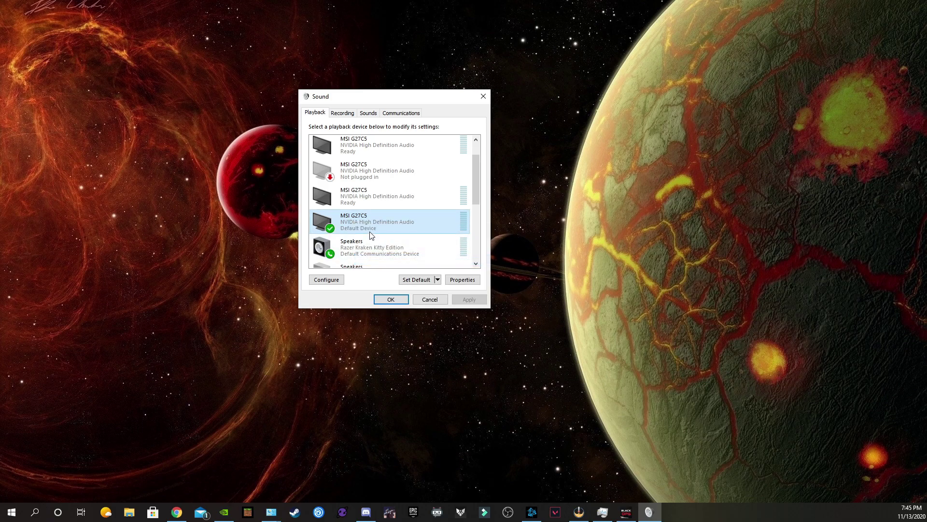
{"action": "right_click", "coordinate": [381, 250]}
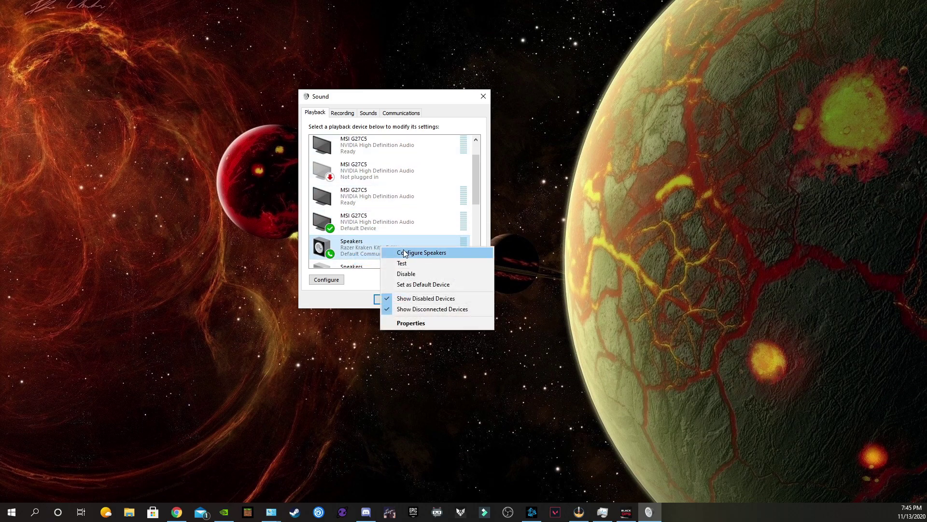
{"action": "left_click", "coordinate": [419, 281]}
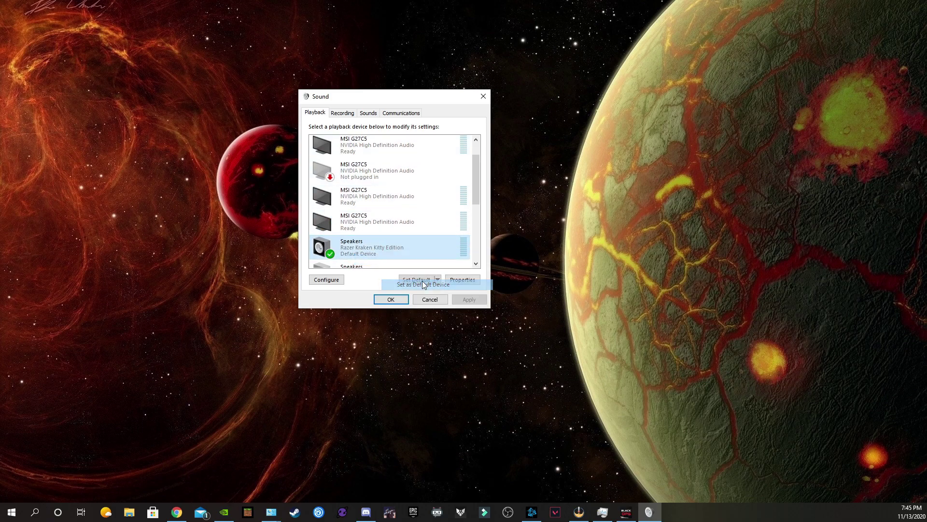
{"action": "left_click", "coordinate": [393, 299]}
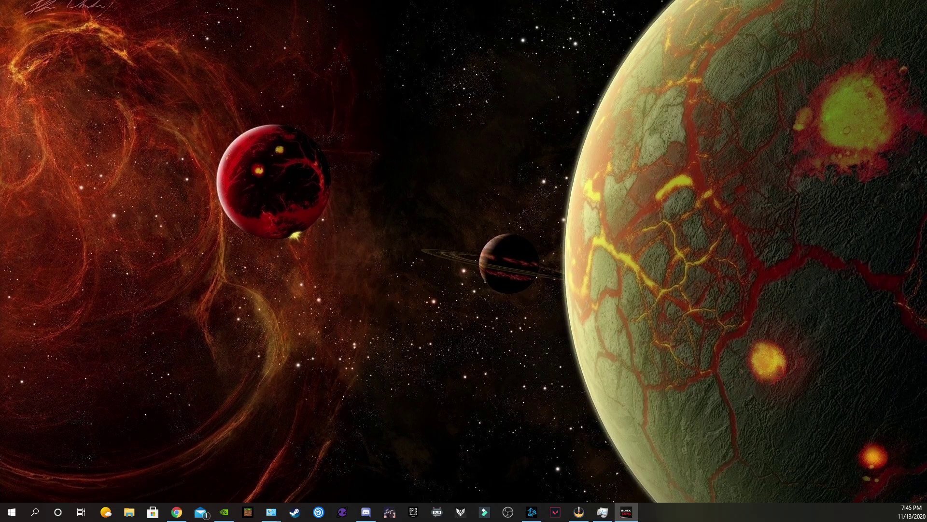
Return to Black Ops Cold War's audio settings and toggle the MICROPHONE TEST calibration.
{"action": "left_click", "coordinate": [625, 513]}
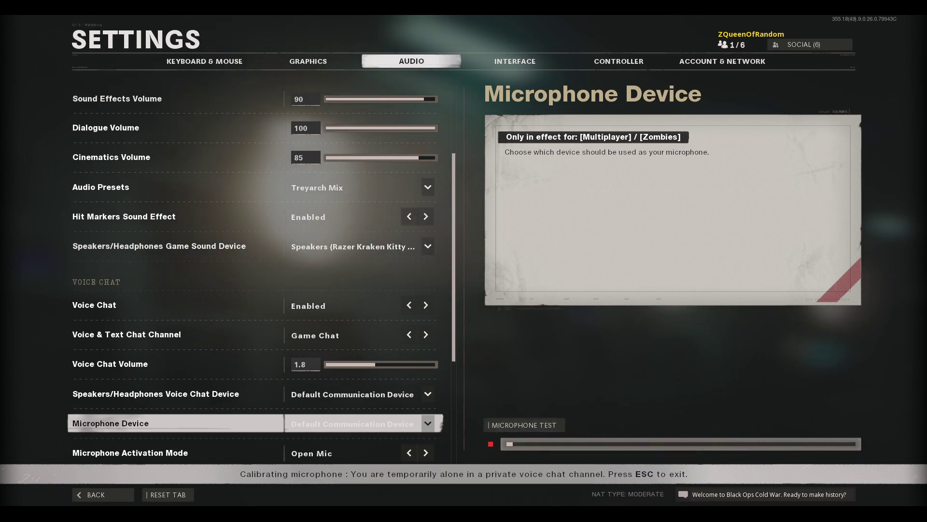
{"action": "left_click", "coordinate": [491, 444]}
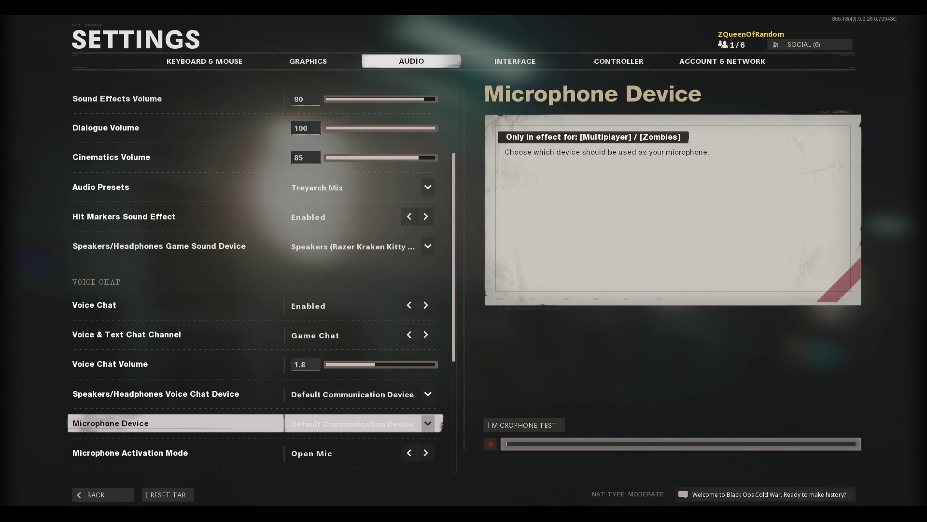